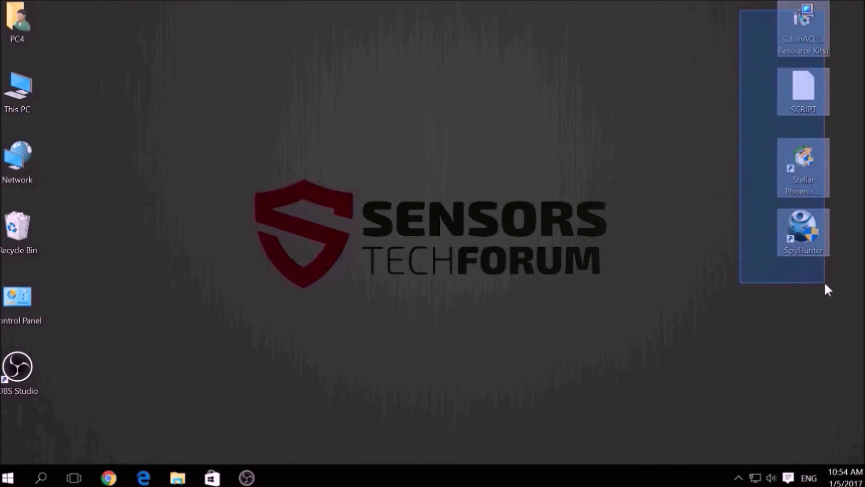
Open the Run box, move it to screen centre, and launch msconfig
left_click(633, 321)
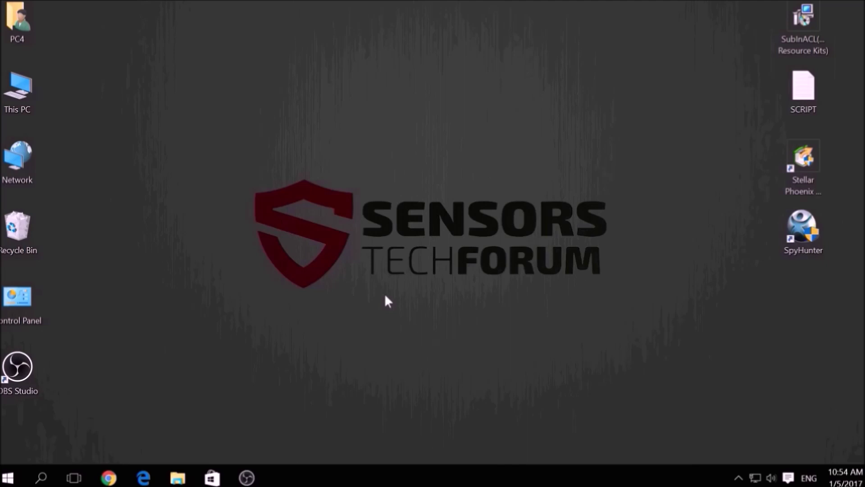
key("super+r")
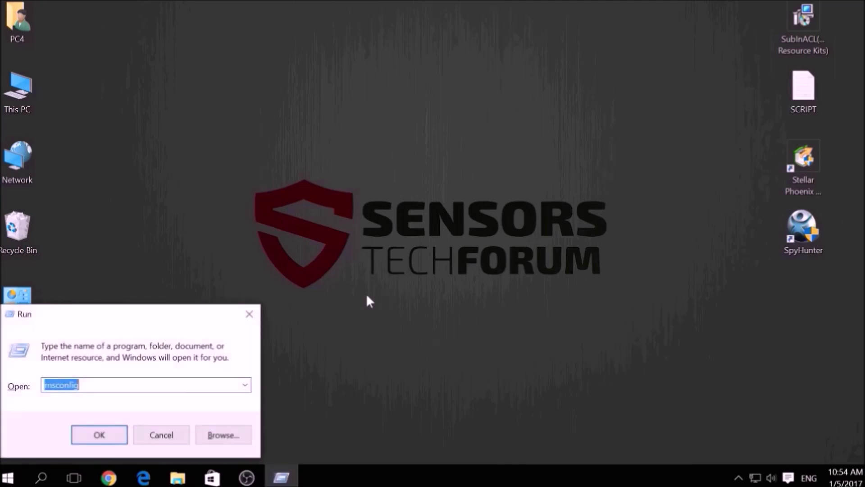
key("BackSpace")
left_click_drag(188, 315, 469, 195)
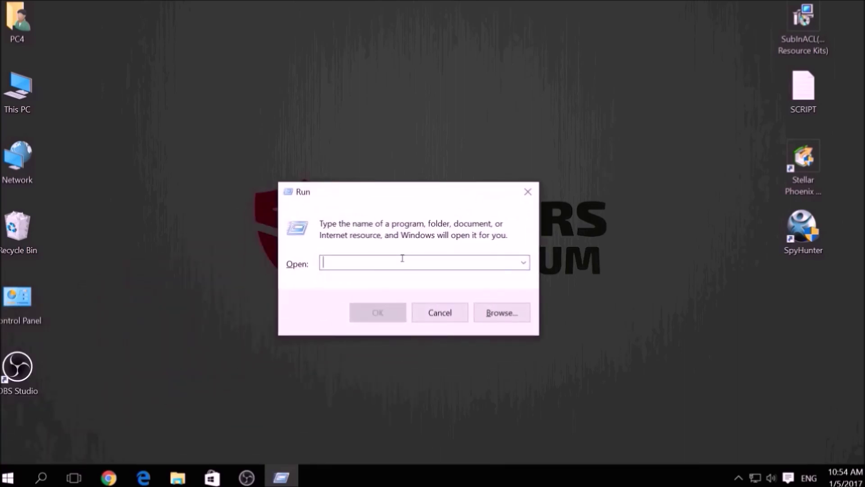
type("msconfig")
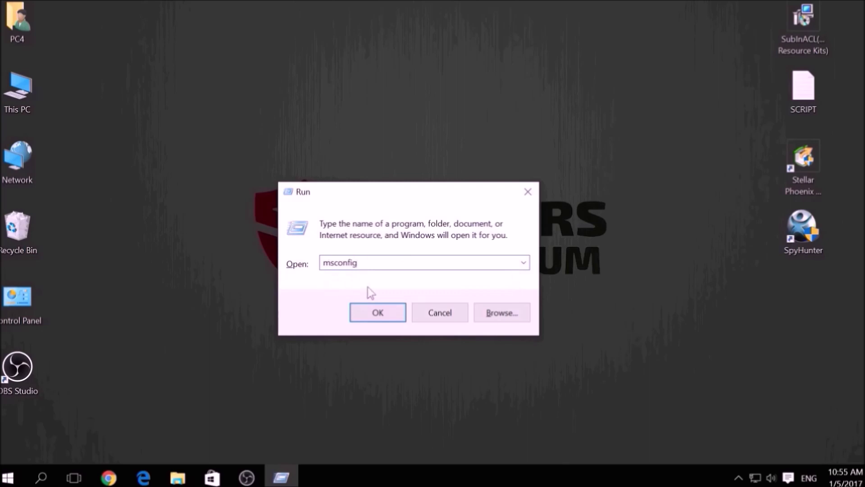
left_click(378, 312)
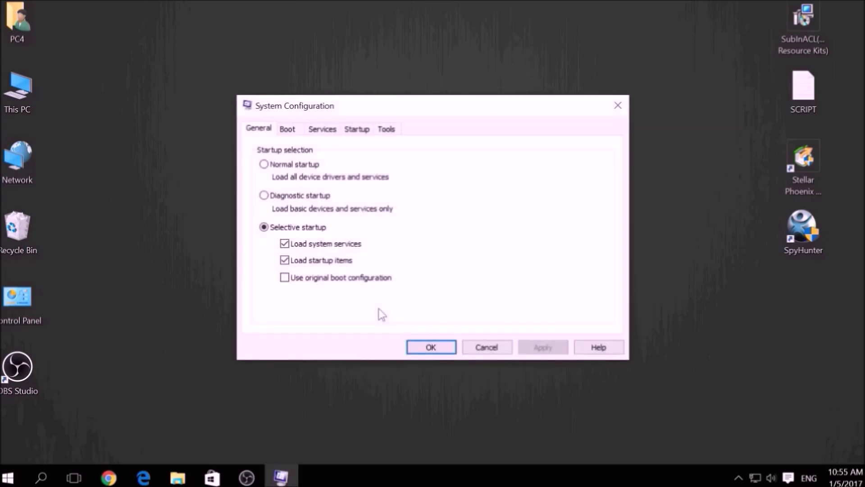
Enable Safe boot with the Network option on the Boot tab, apply it and confirm
left_click(299, 132)
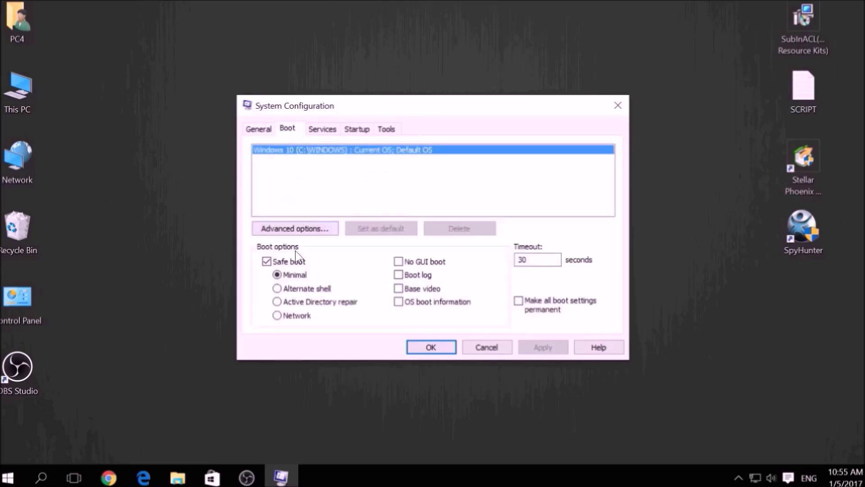
left_click(298, 315)
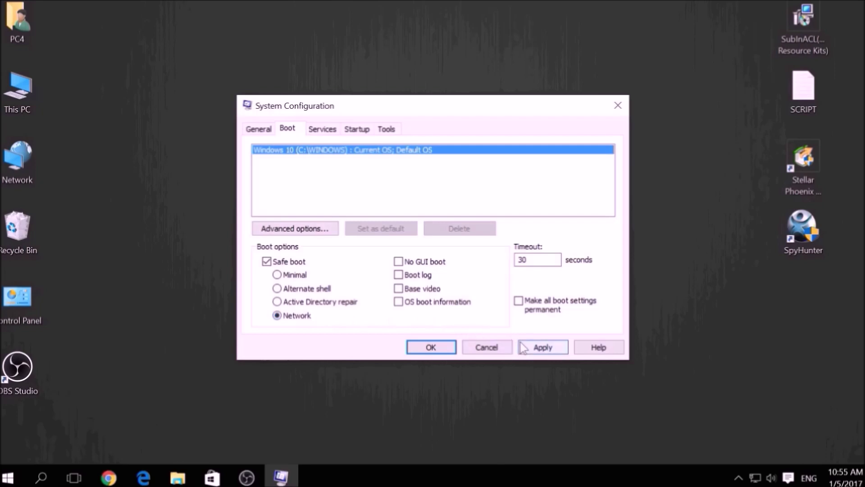
left_click(523, 348)
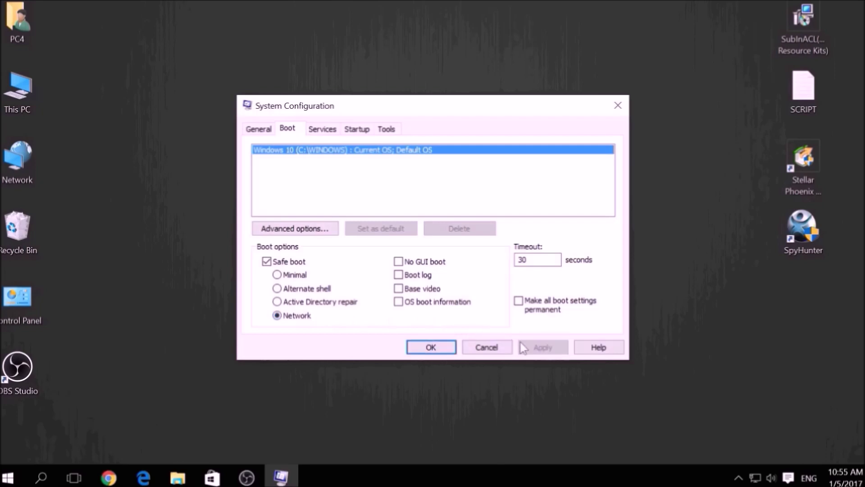
left_click(420, 347)
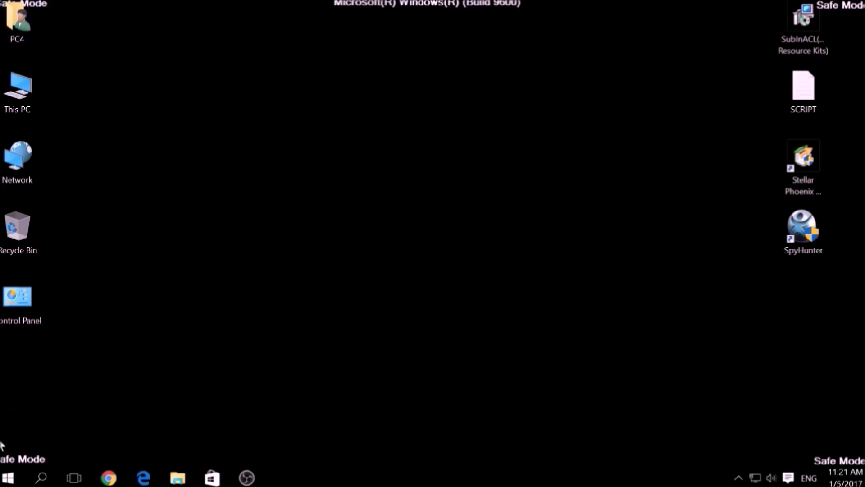
left_click_drag(52, 458, 53, 461)
left_click_drag(776, 405, 864, 463)
left_click(791, 48)
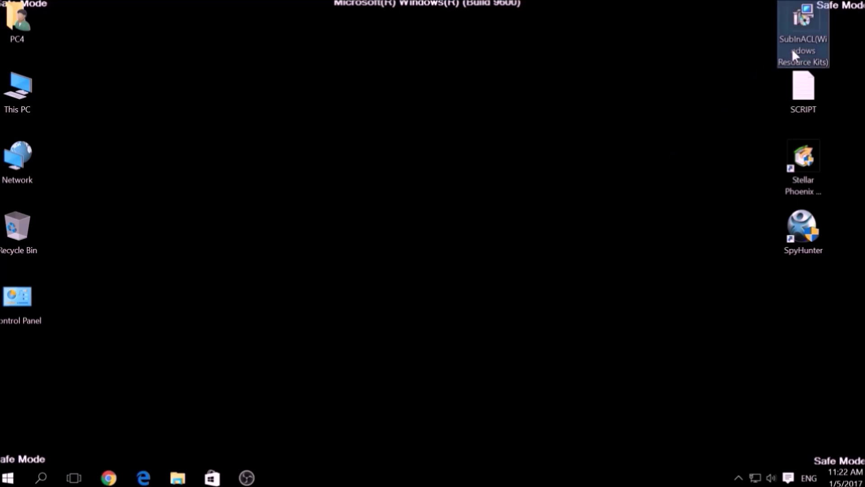
Open SCRIPT in Notepad, copy all its subinacl command lines, and minimise it
double_click(803, 84)
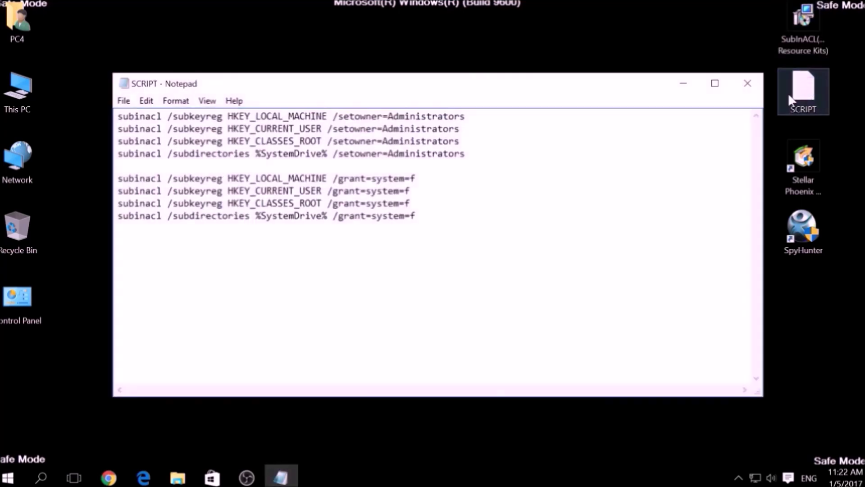
left_click_drag(440, 222, 110, 113)
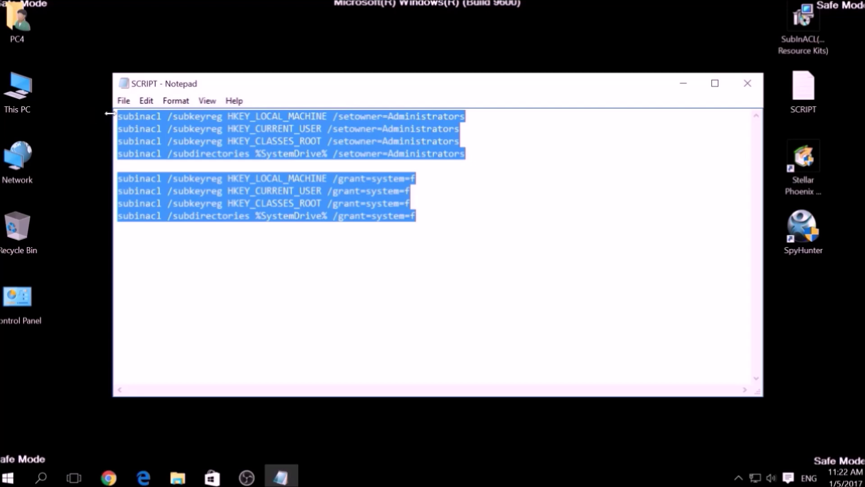
right_click(230, 125)
left_click(258, 169)
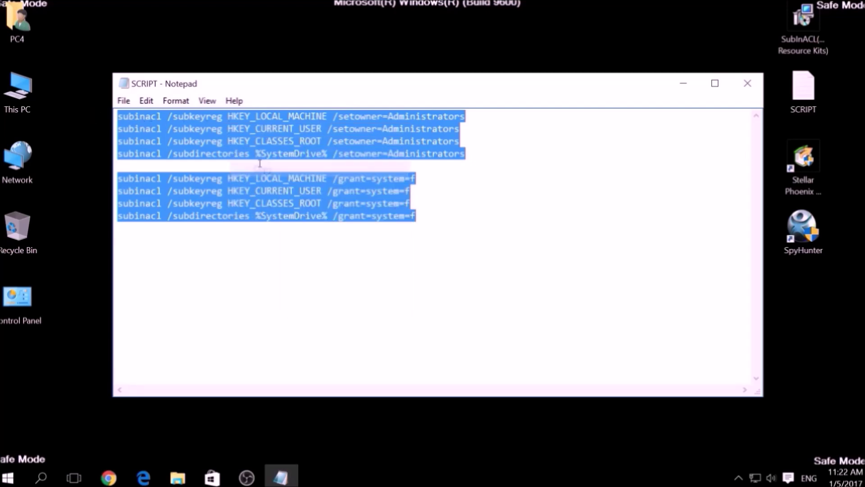
left_click(260, 154)
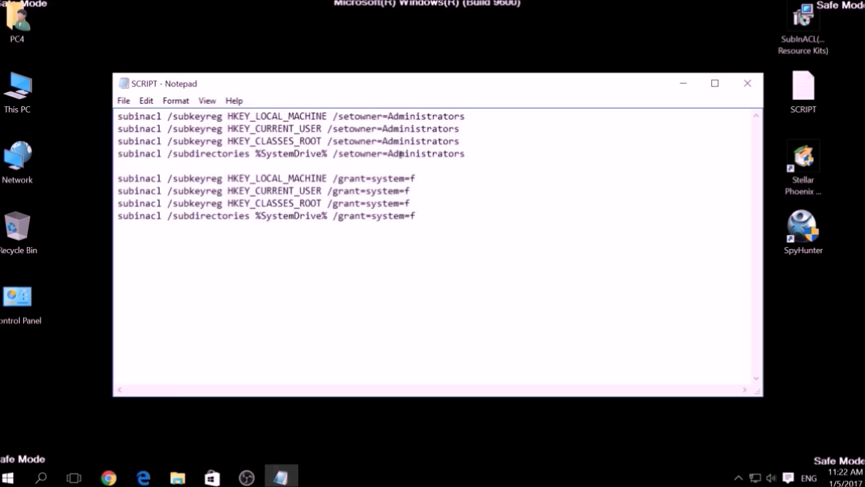
left_click(689, 88)
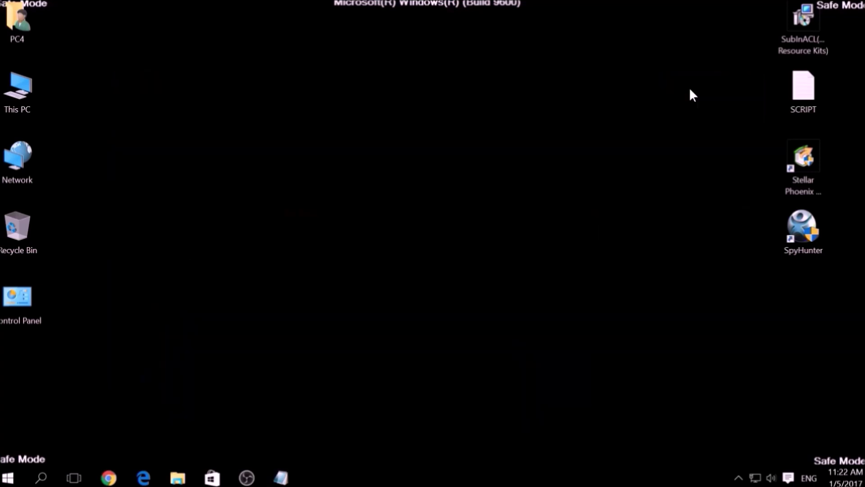
double_click(791, 49)
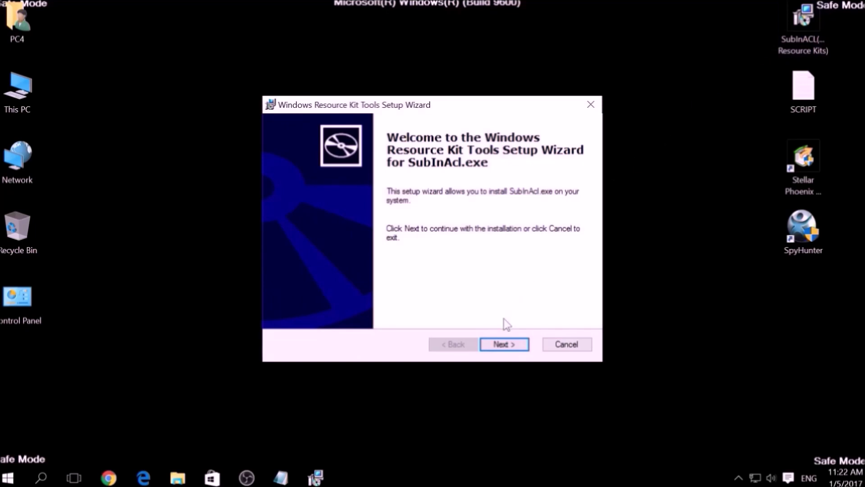
Accept the SubInACL license, install to the default folder, finish, and restore SCRIPT in Notepad
left_click(503, 344)
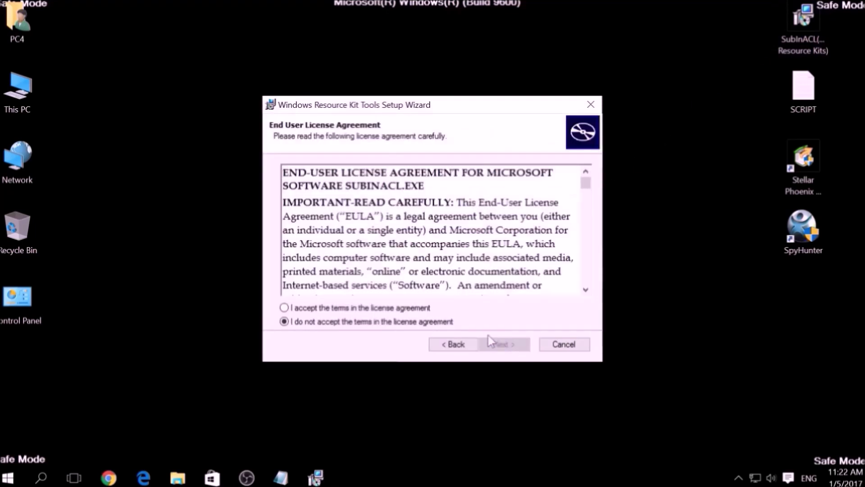
left_click(428, 308)
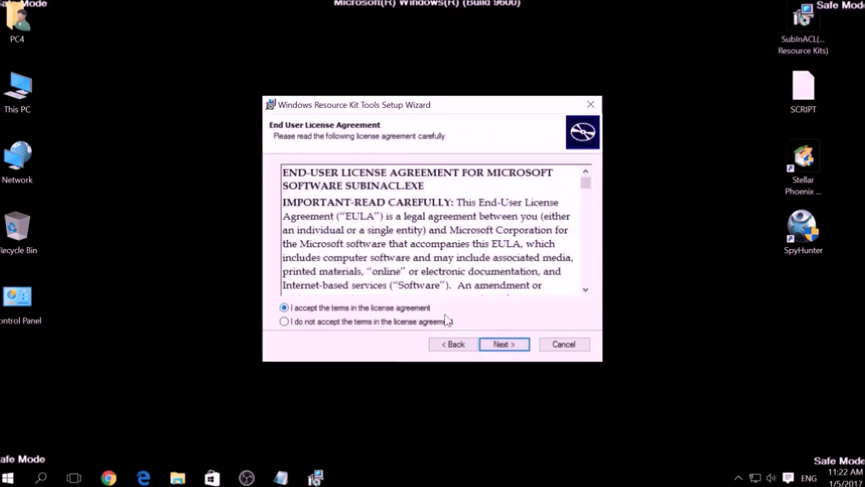
left_click(493, 344)
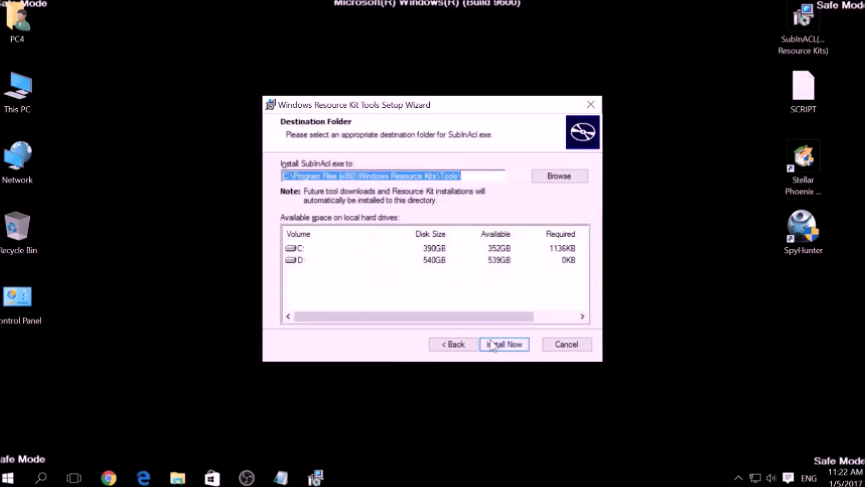
left_click(494, 345)
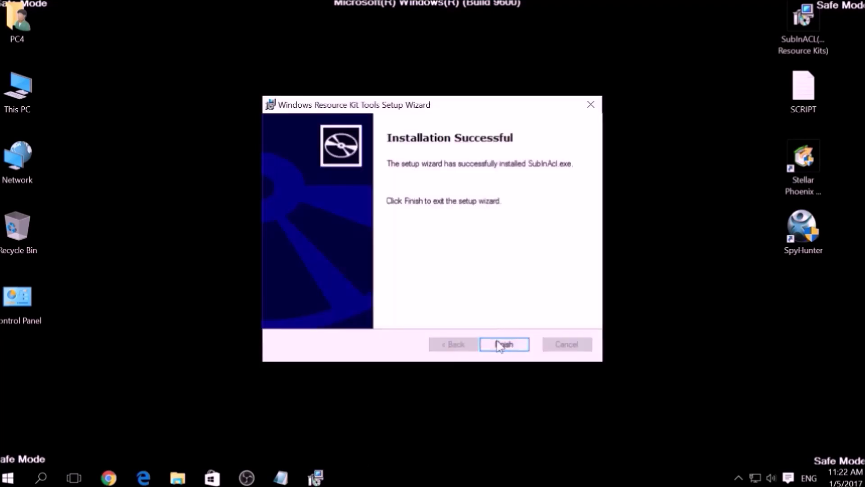
left_click(497, 345)
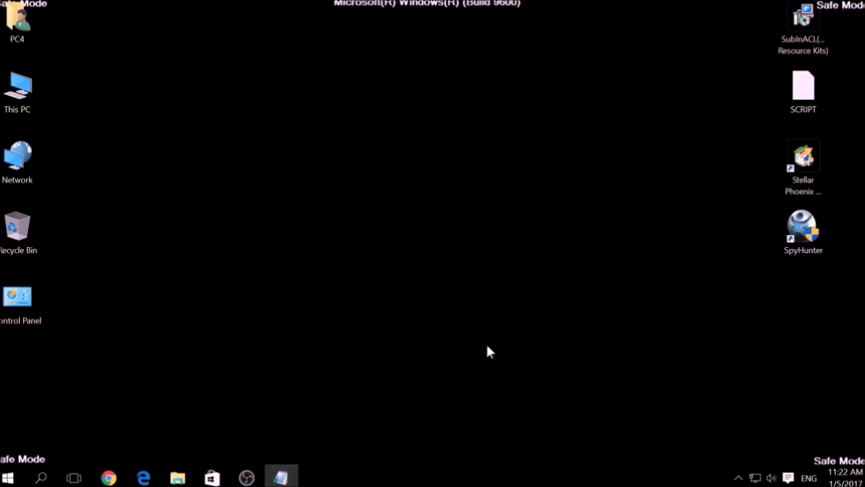
left_click(289, 471)
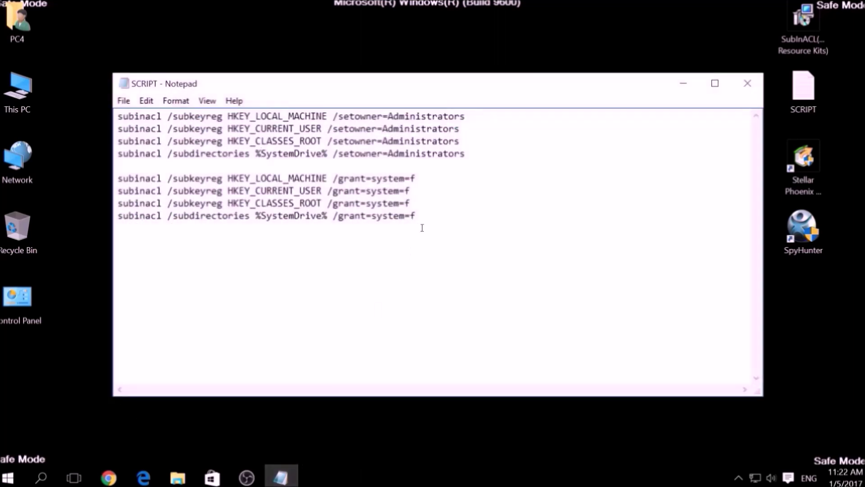
Save the script to the Desktop as FIX.BAT with Save as type set to All Files
left_click_drag(421, 226, 116, 110)
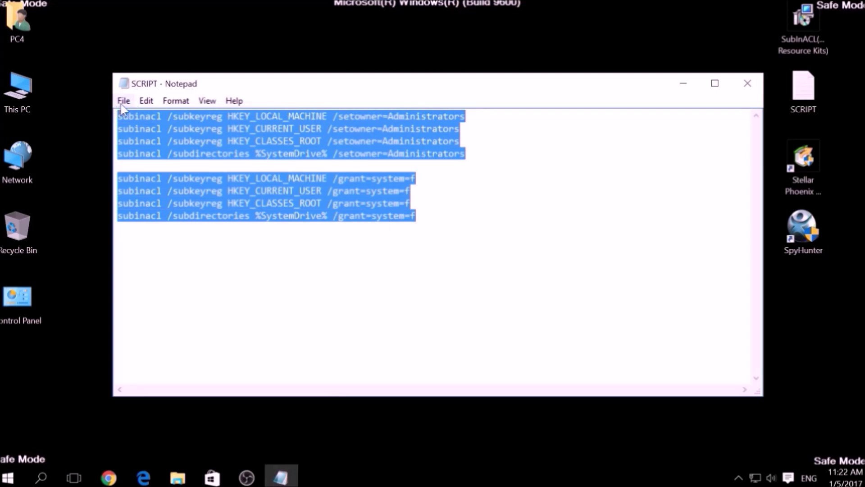
left_click(121, 104)
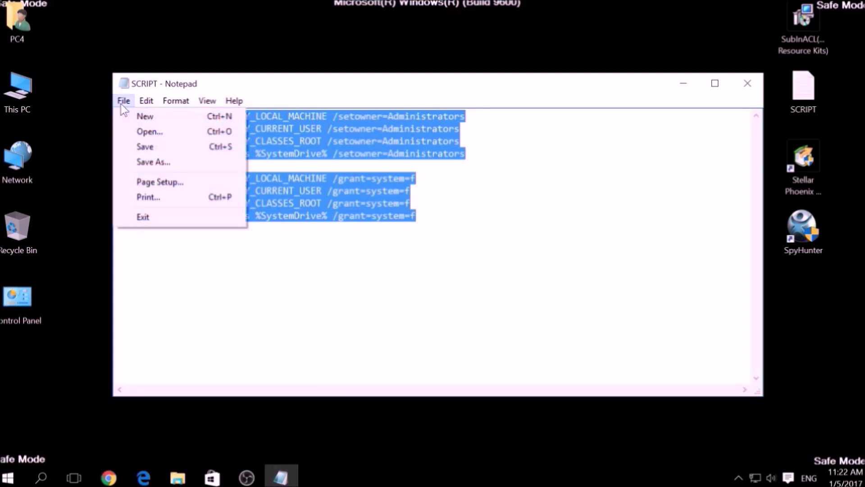
left_click(156, 161)
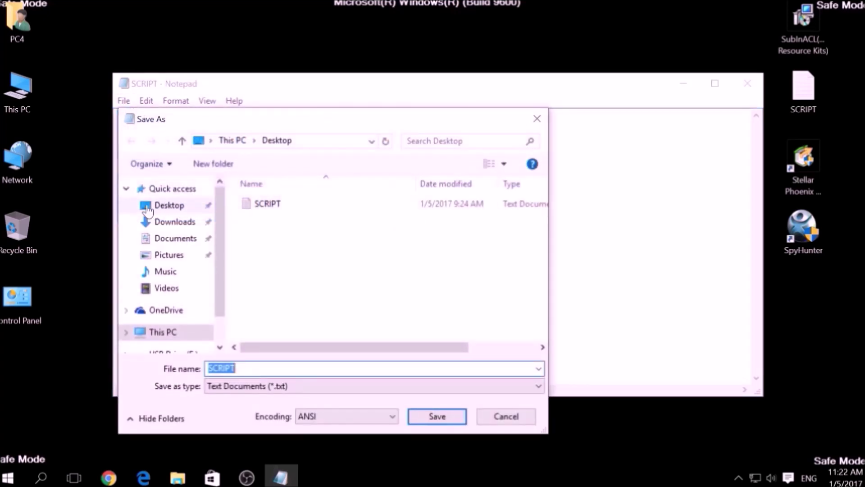
left_click(165, 208)
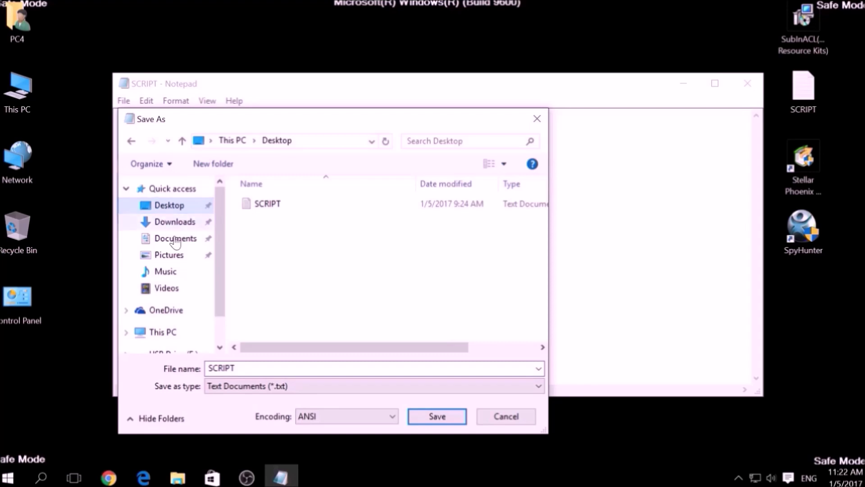
double_click(234, 368)
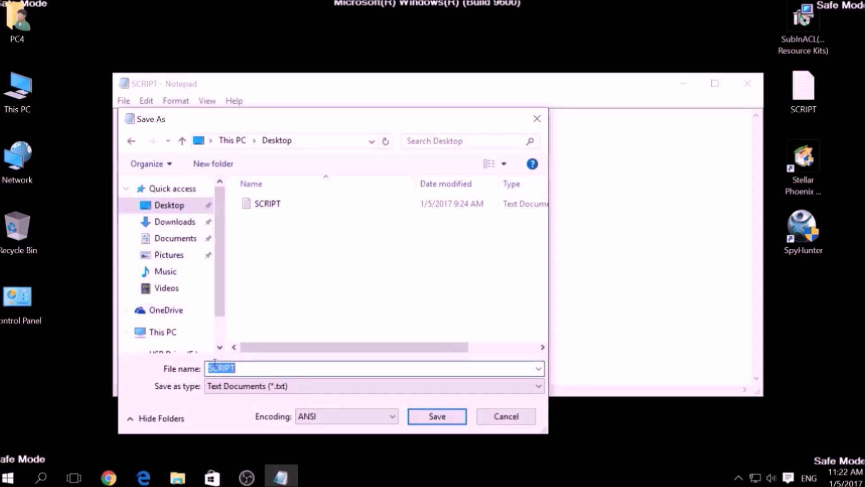
type("FIX.BAT")
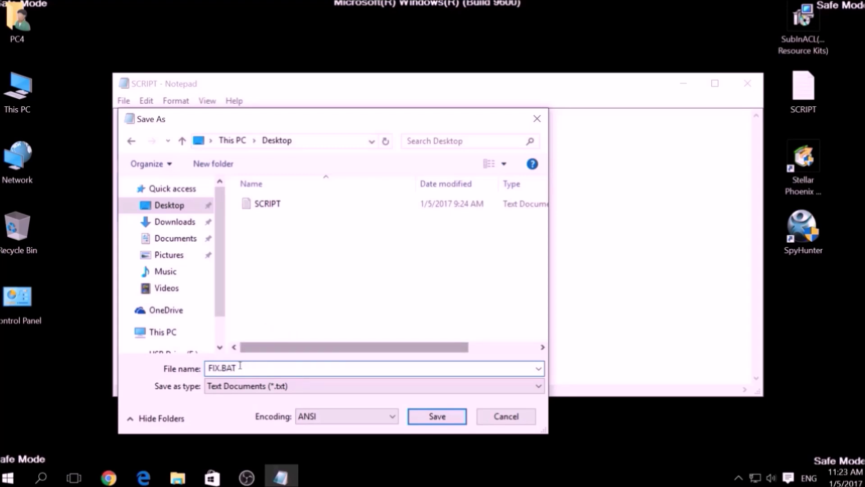
left_click_drag(237, 368, 222, 368)
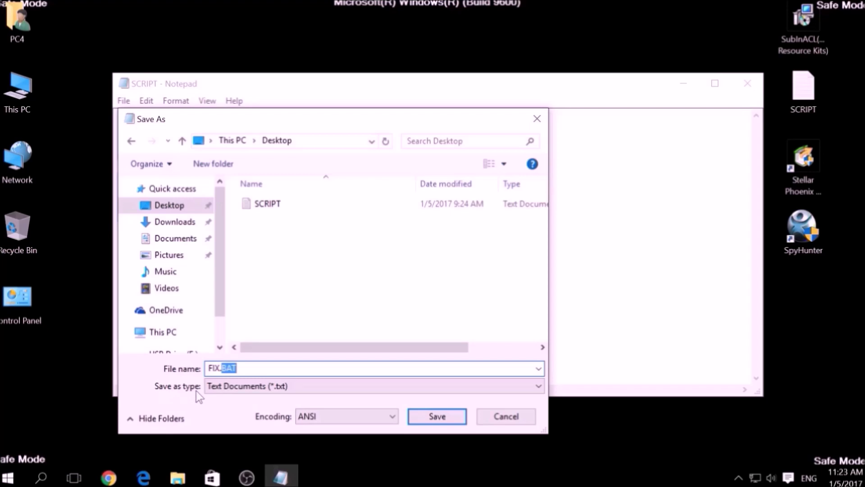
left_click(228, 385)
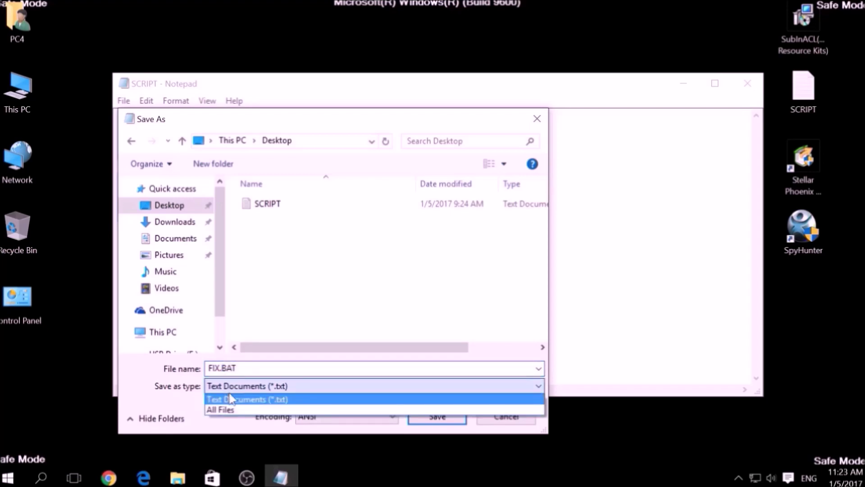
left_click(231, 410)
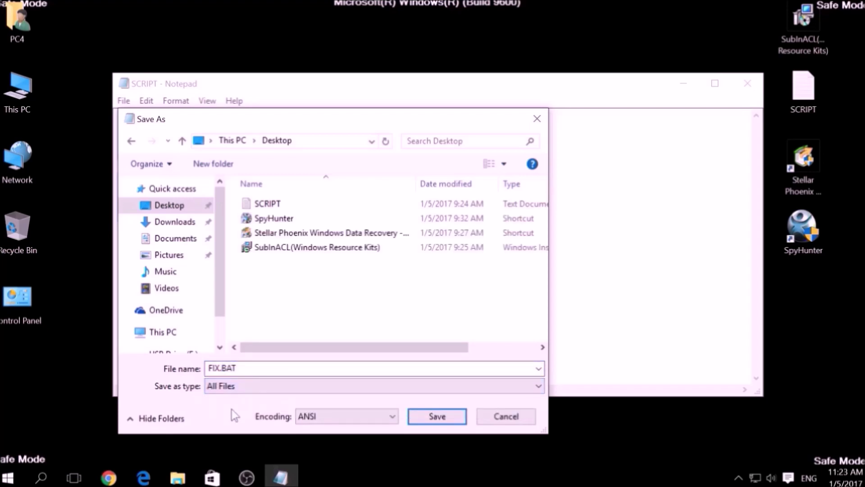
left_click(426, 412)
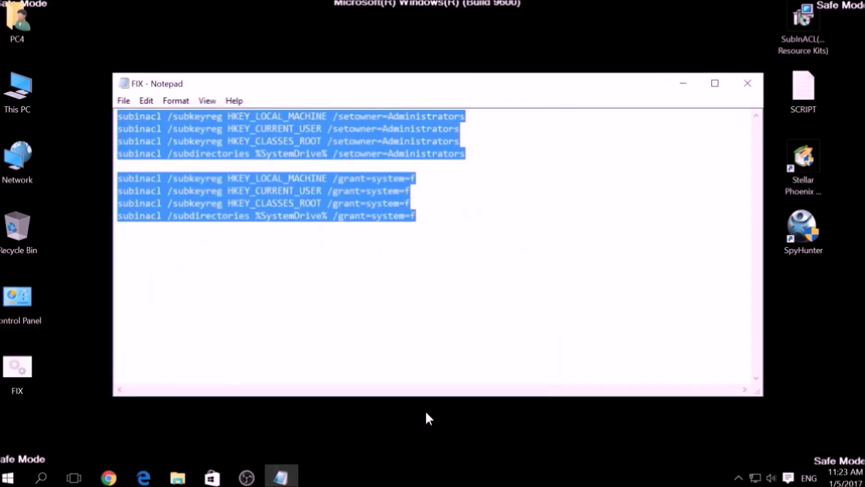
Close Notepad and copy the FIX file from the desktop
left_click(747, 84)
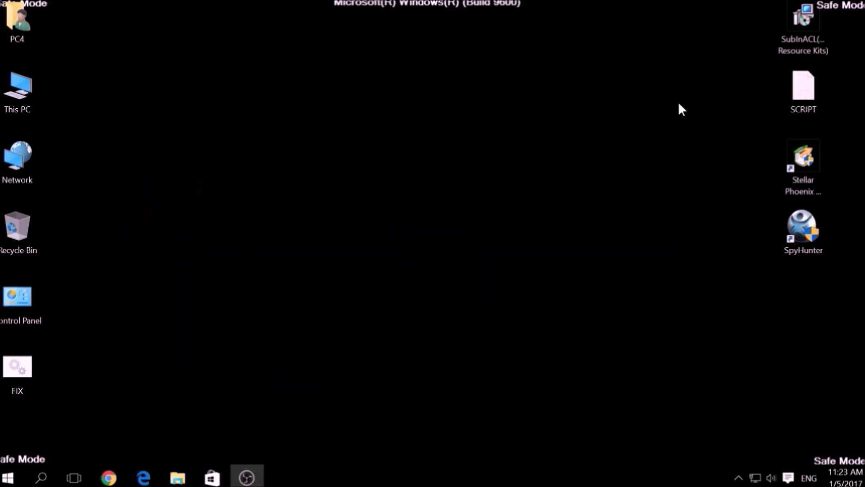
right_click(23, 358)
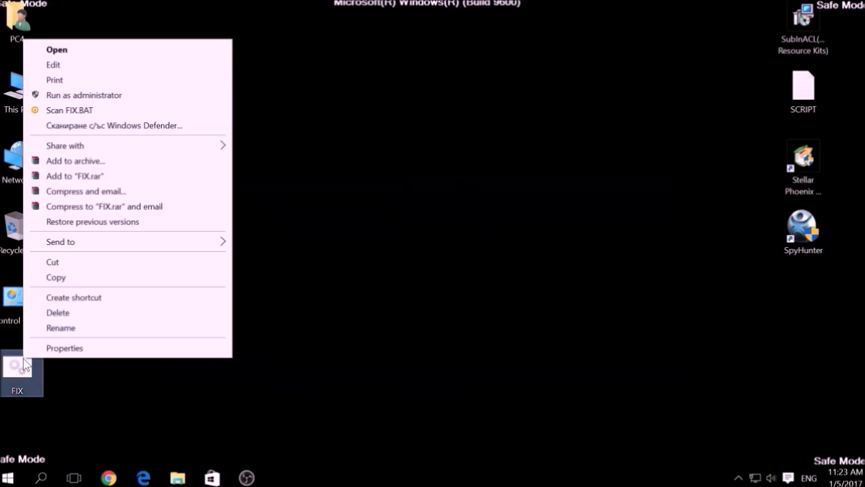
left_click(61, 275)
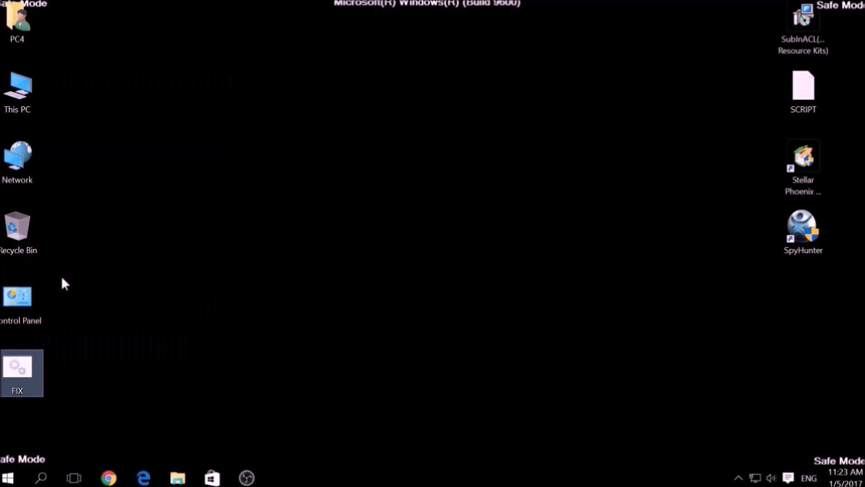
Browse to C:\Program Files (x86)\Windows Resource Kits\Tools in File Explorer
double_click(31, 94)
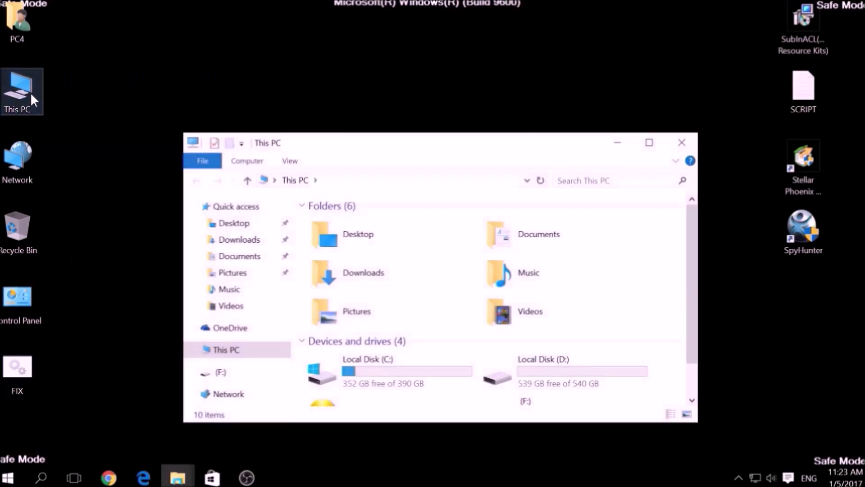
double_click(321, 365)
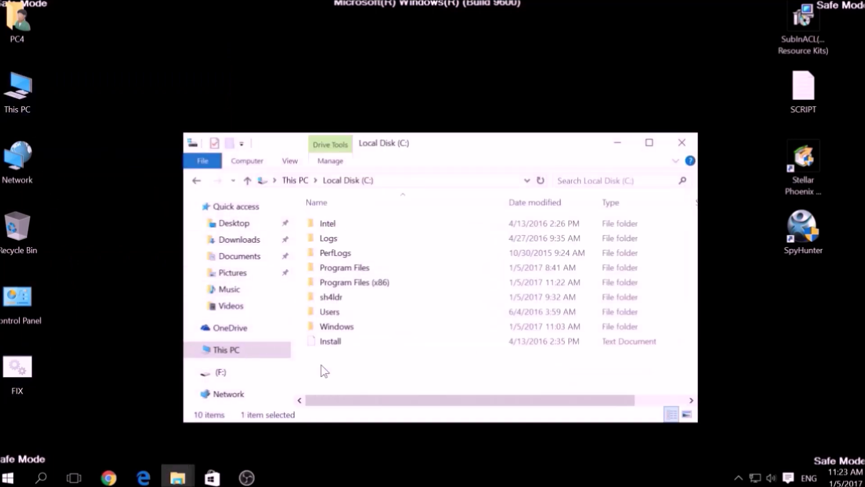
double_click(344, 286)
left_click(344, 287)
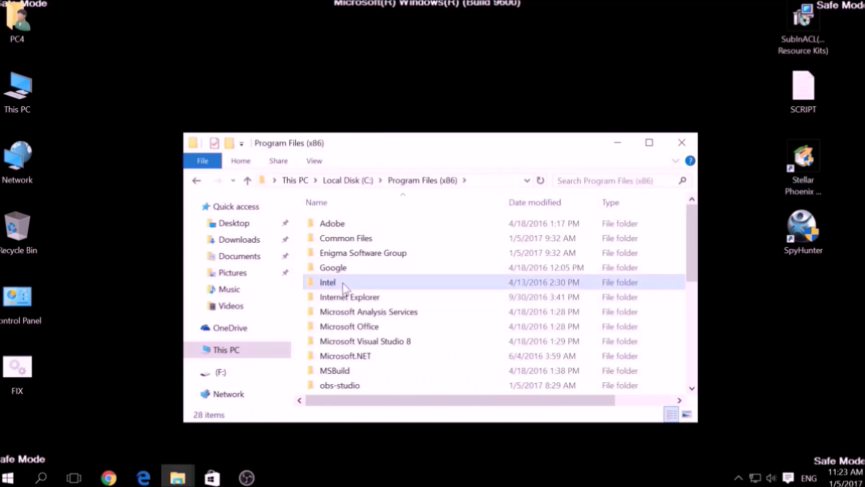
key("w")
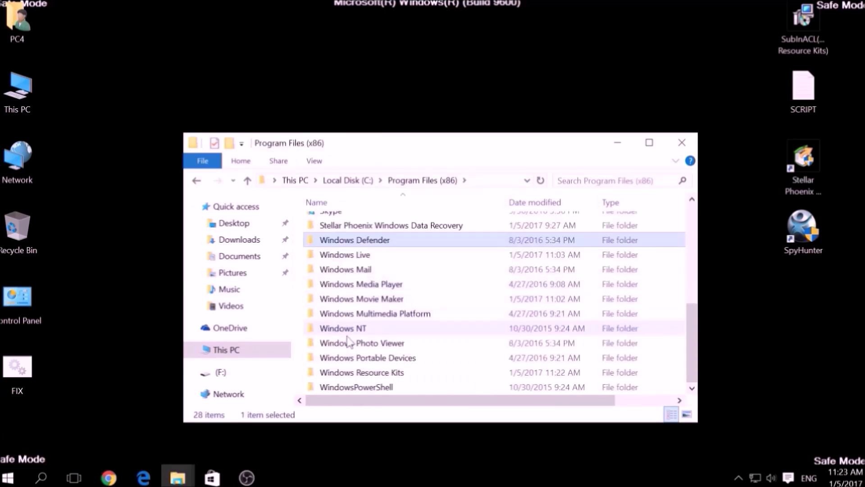
double_click(354, 372)
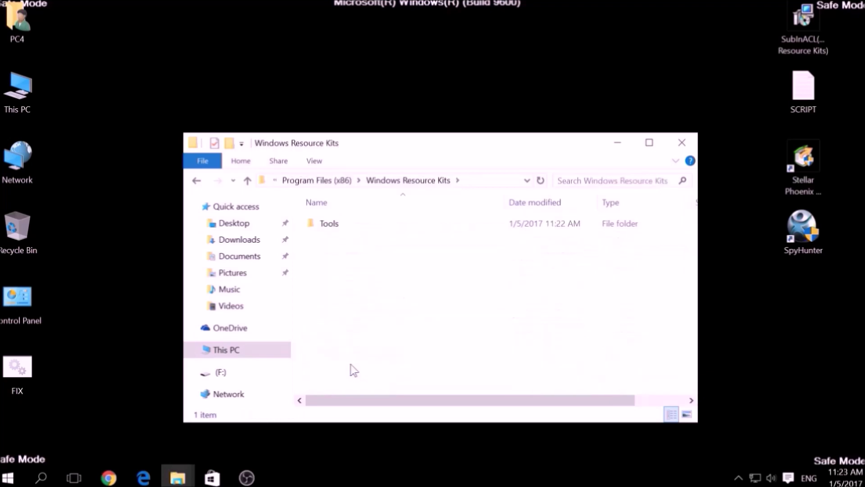
double_click(327, 227)
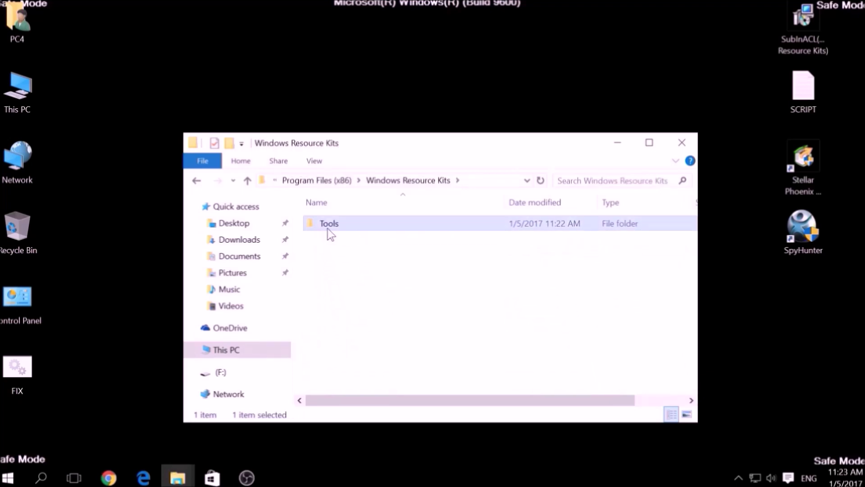
Paste FIX into the Tools folder with administrator permission, then close Explorer
right_click(327, 281)
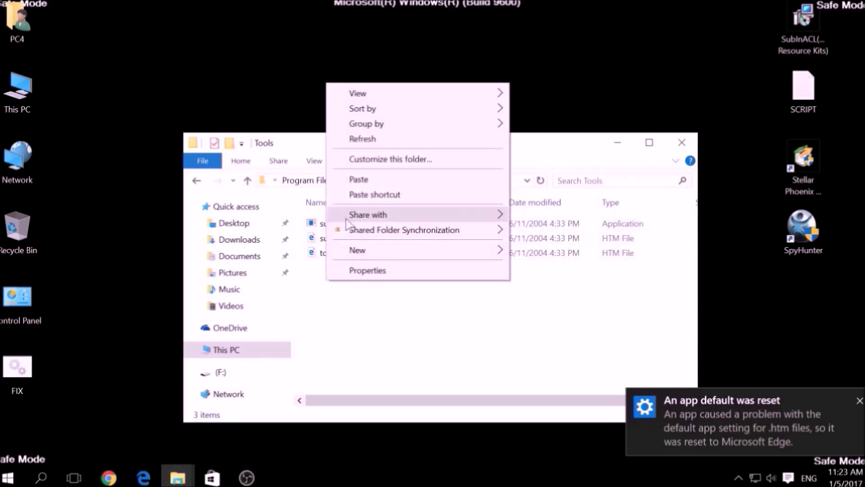
left_click(359, 180)
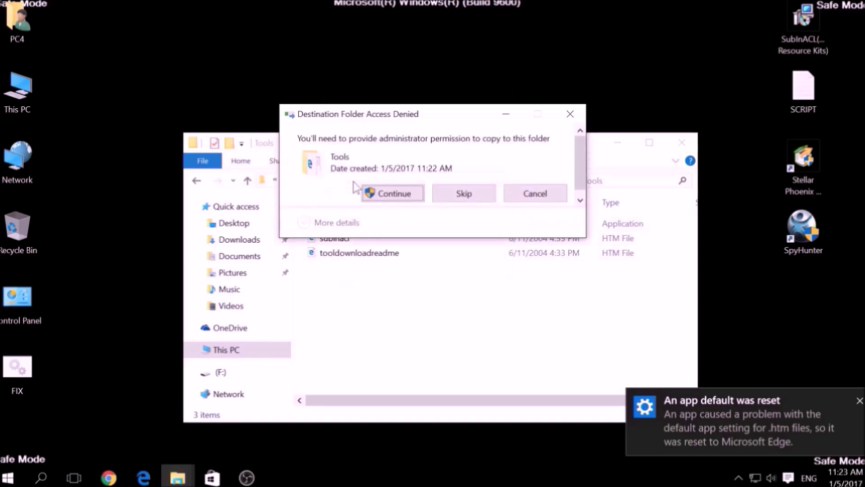
left_click(381, 195)
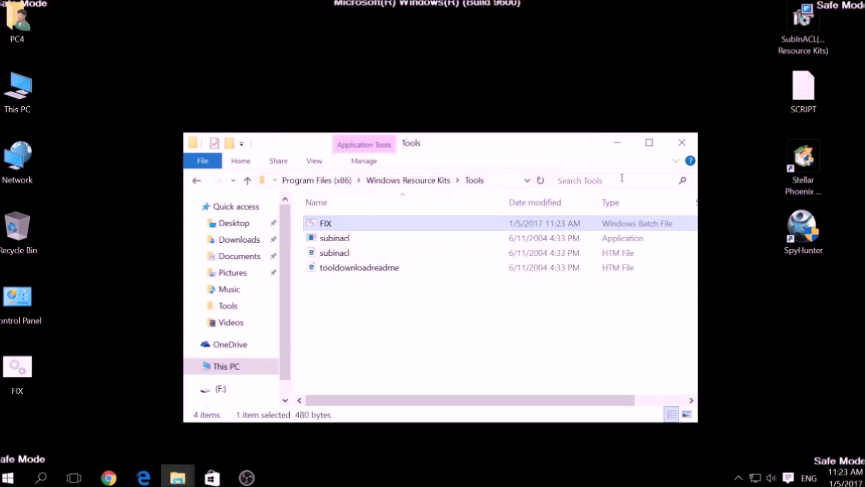
left_click(682, 143)
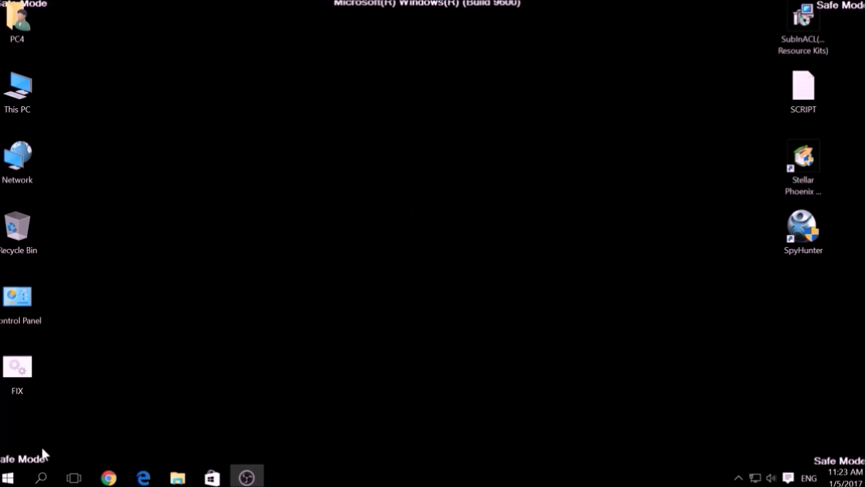
Search for cmd and run Command Prompt as administrator
left_click(40, 479)
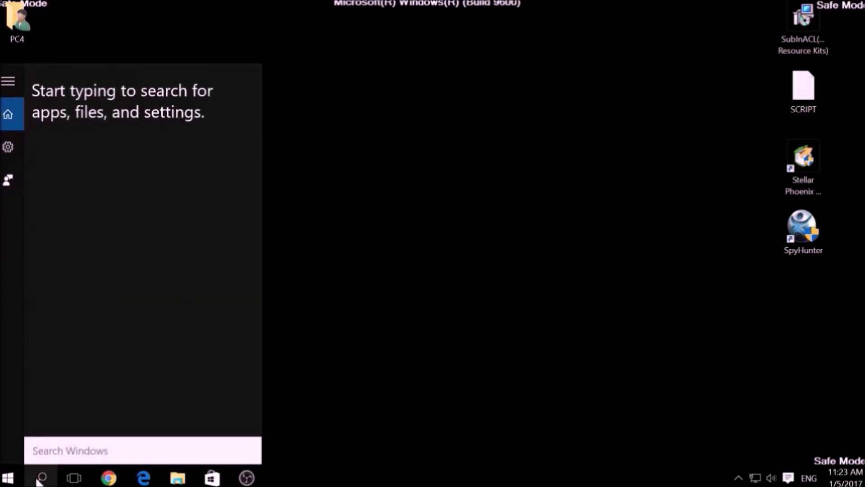
type("cmd")
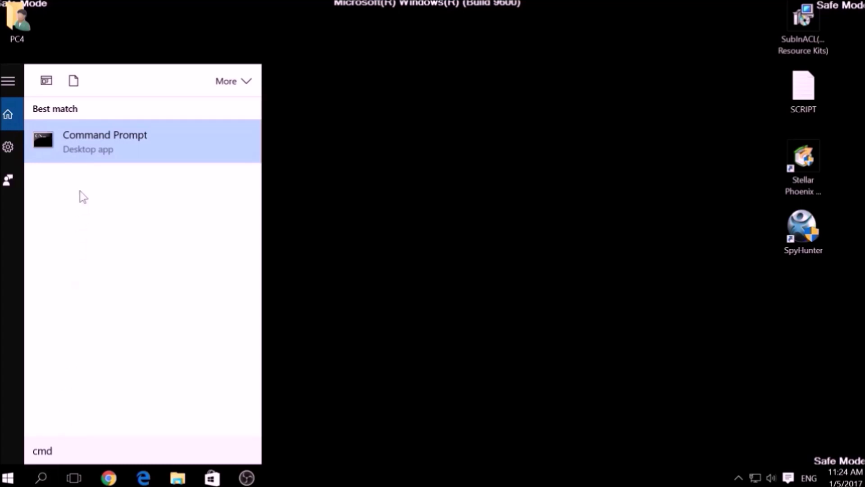
right_click(96, 154)
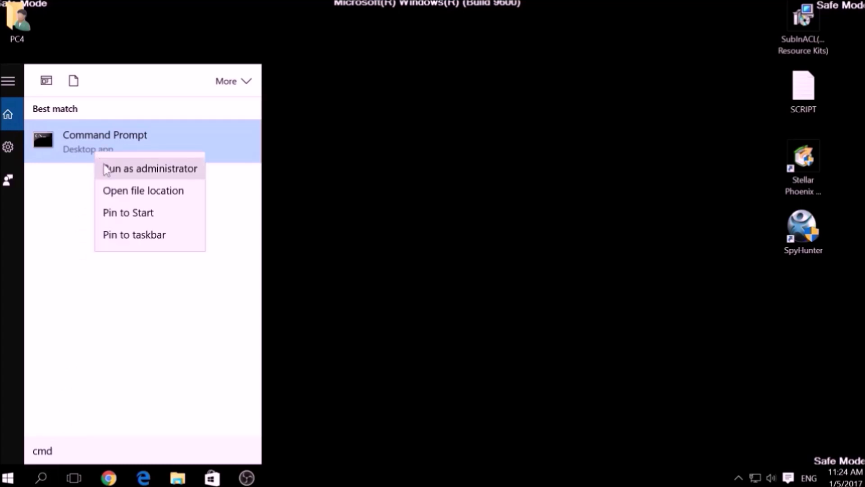
left_click(121, 172)
left_click(183, 145)
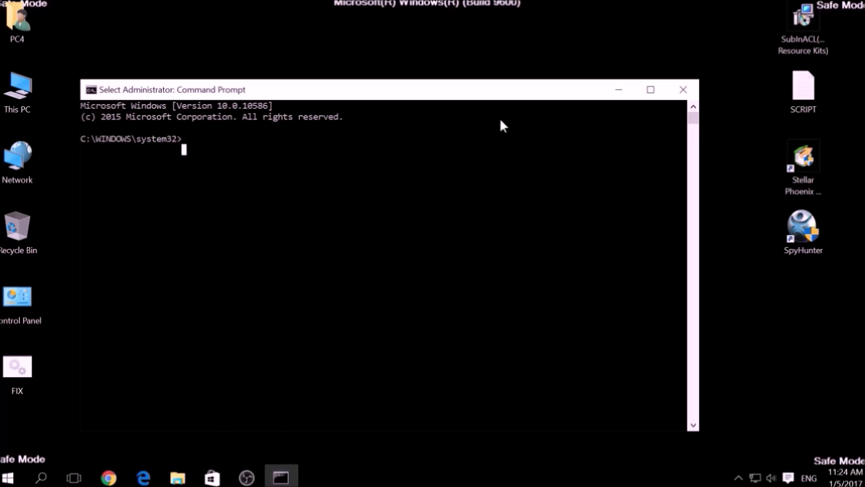
Change directory to C:\Program Files (x86)\Windows Resource Kits\Tools and run FIX.bat
type("CD C")
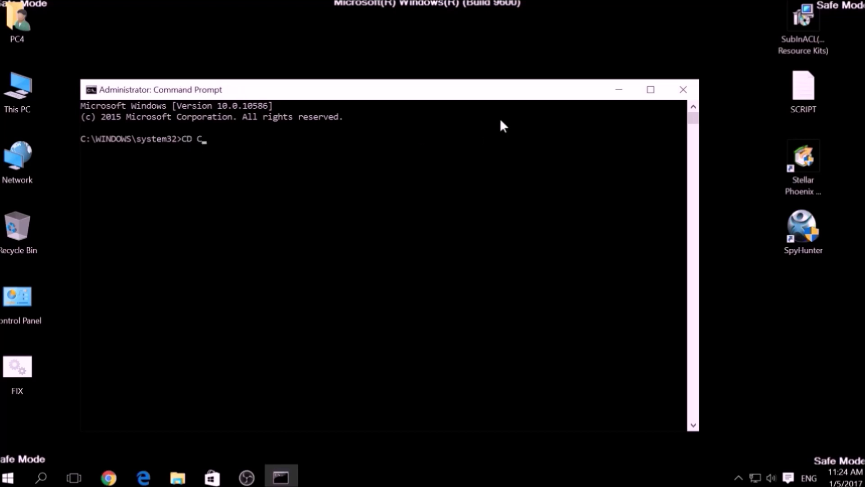
type(":\\Program Files")
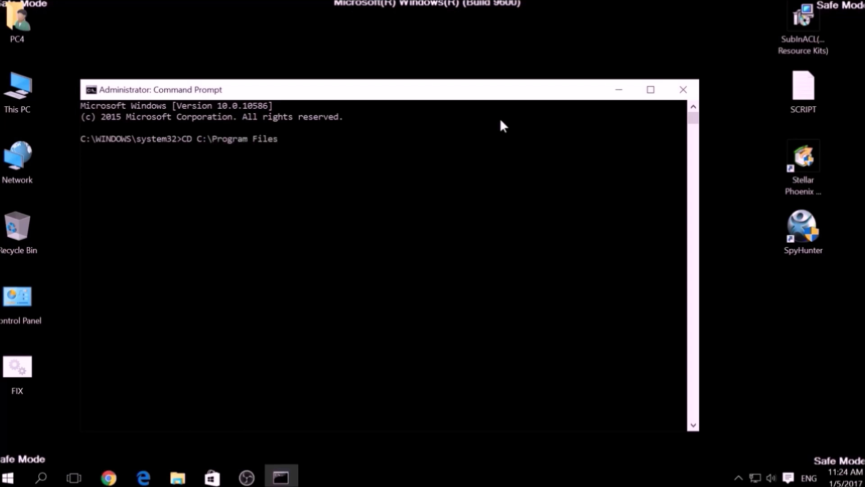
type(" (X86)\\Windows Reso")
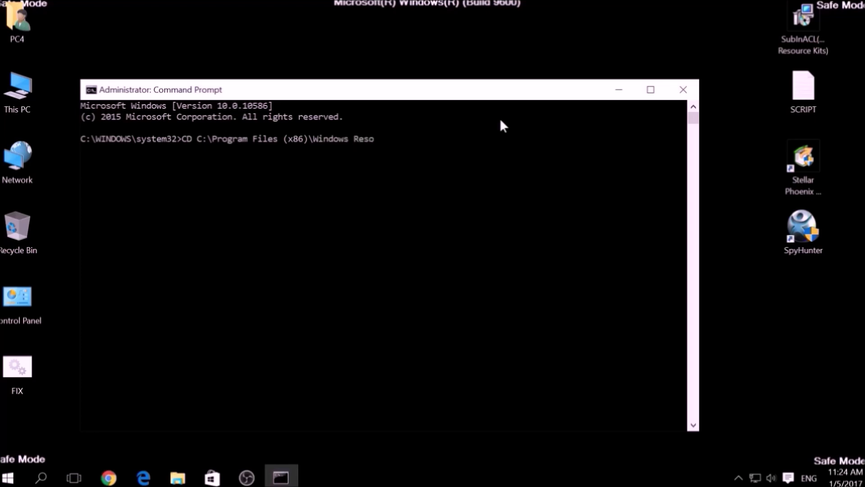
type("urce Kits\\Tools")
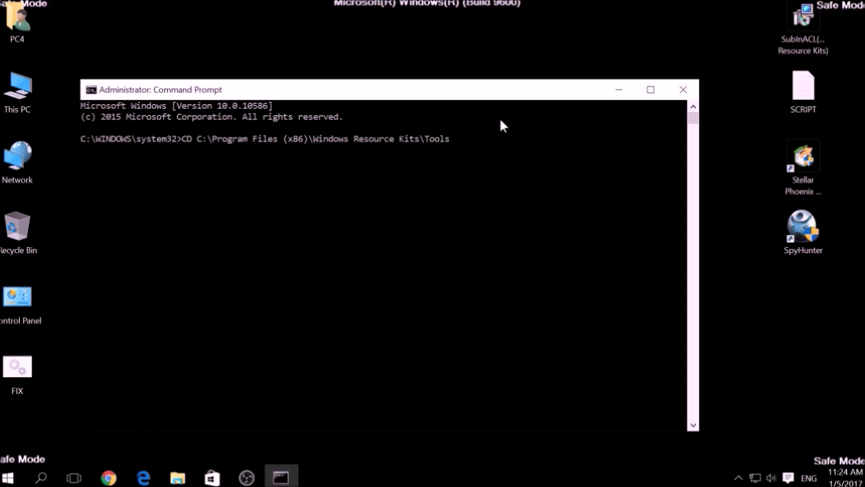
key("Return")
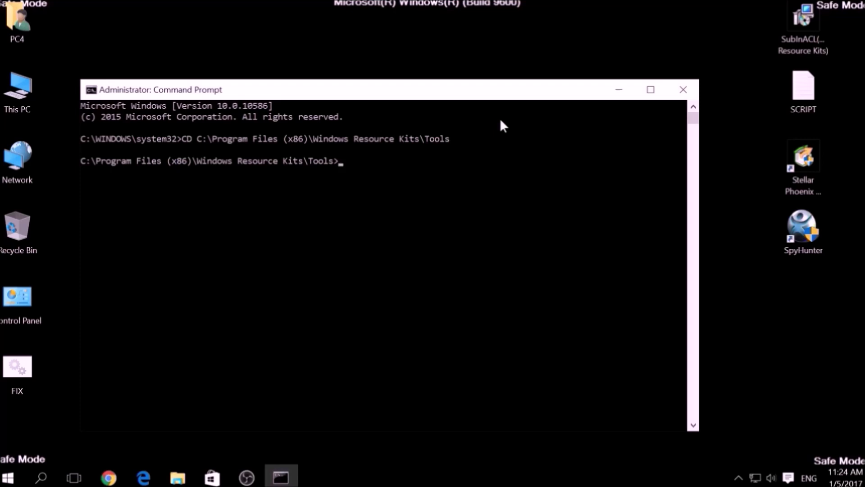
type("FIX.bat")
key("Return")
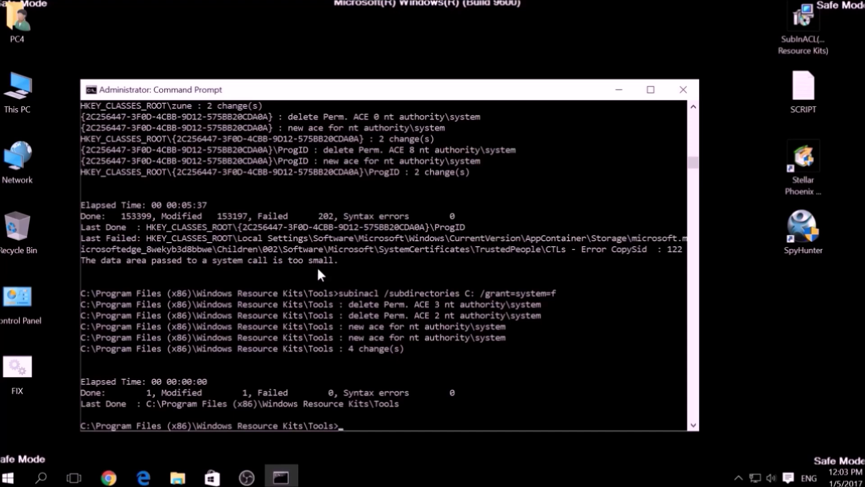
Close the Command Prompt window after the FIX.bat subinacl run finishes
left_click(690, 87)
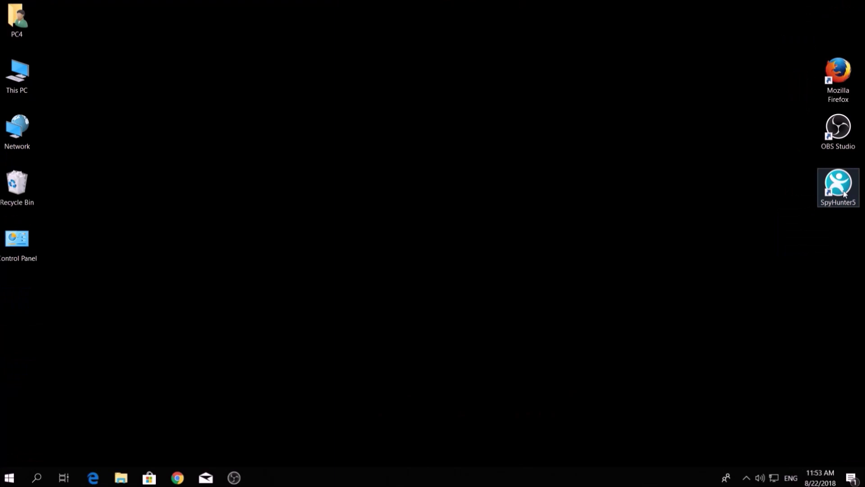
Launch SpyHunter 5 from its desktop shortcut and start a malware scan
left_click(844, 194)
double_click(844, 193)
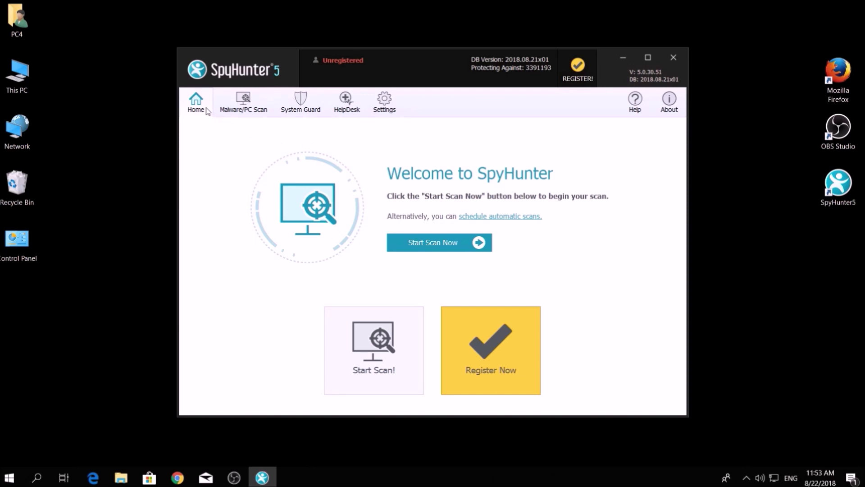
left_click(427, 248)
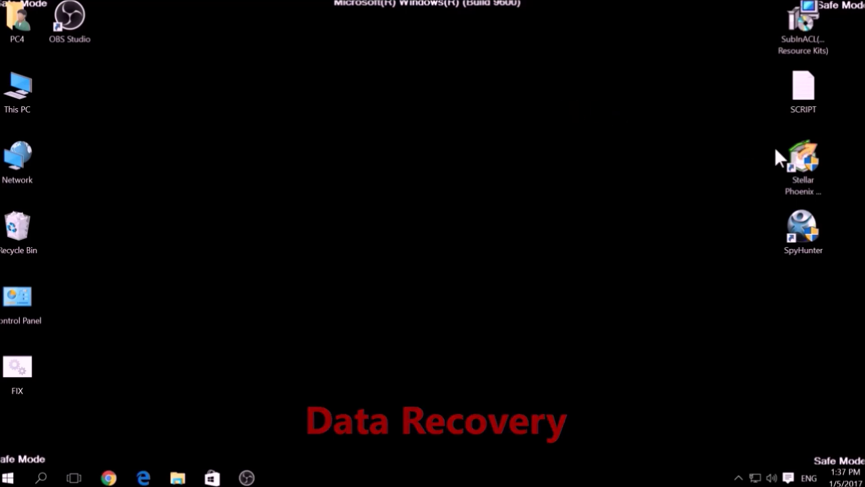
Launch Stellar Phoenix, start scanning drive C:, then abort the scan early
left_click(796, 163)
double_click(796, 164)
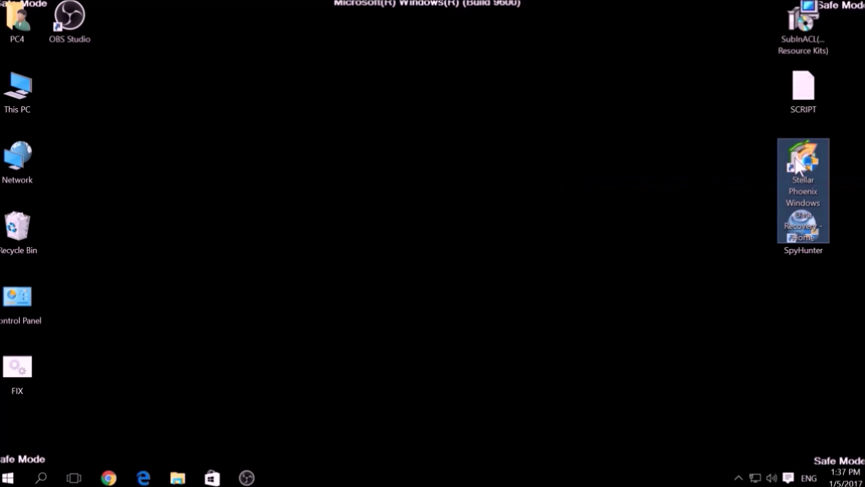
left_click(371, 210)
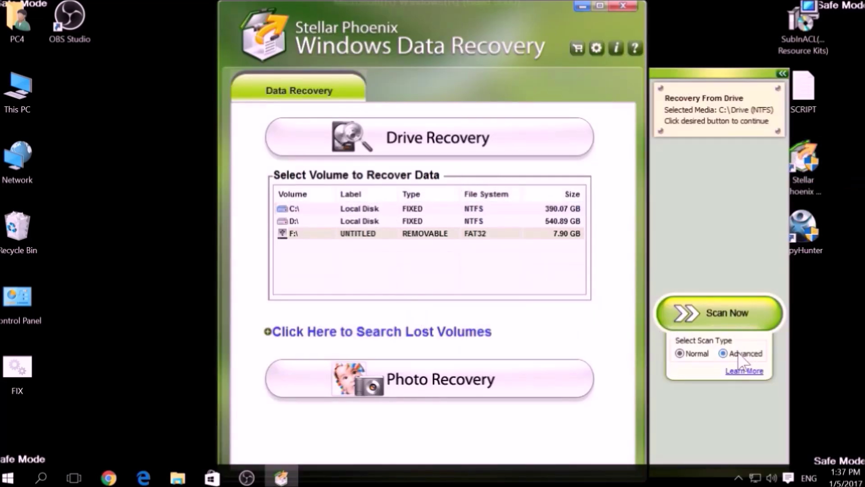
left_click(704, 314)
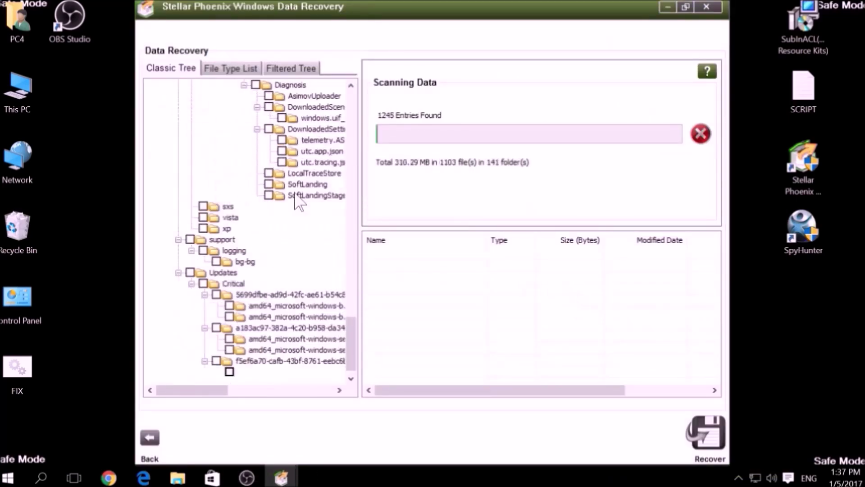
left_click(700, 134)
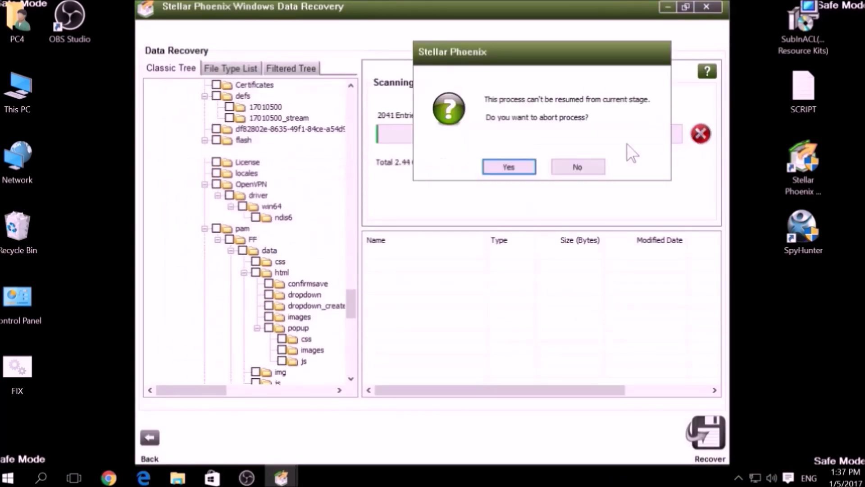
left_click(507, 165)
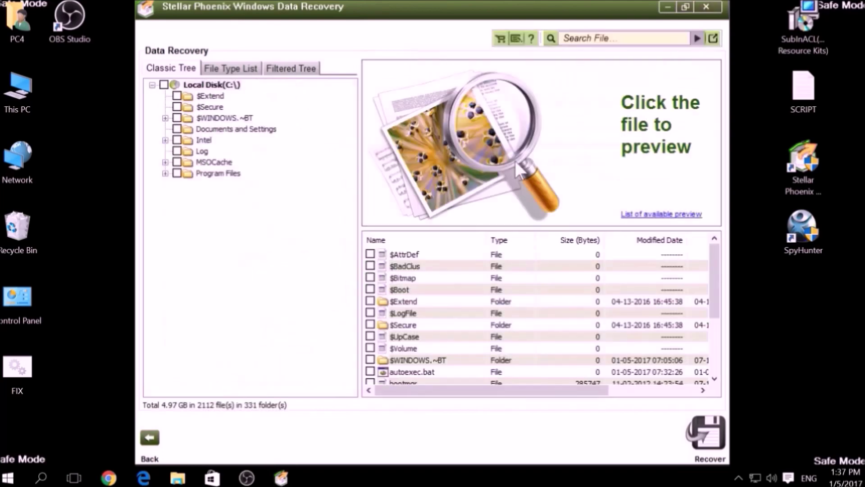
Tick $AttrDef, $BadClus, $Bitmap, $Boot, $Extend, $LogFile, autoexec.bat and $WINDOWS.~BT for recovery
left_click(370, 254)
left_click(370, 266)
left_click(370, 277)
left_click(370, 301)
left_click(370, 312)
left_click(370, 289)
scroll(369, 287, "down", 3)
left_click(370, 277)
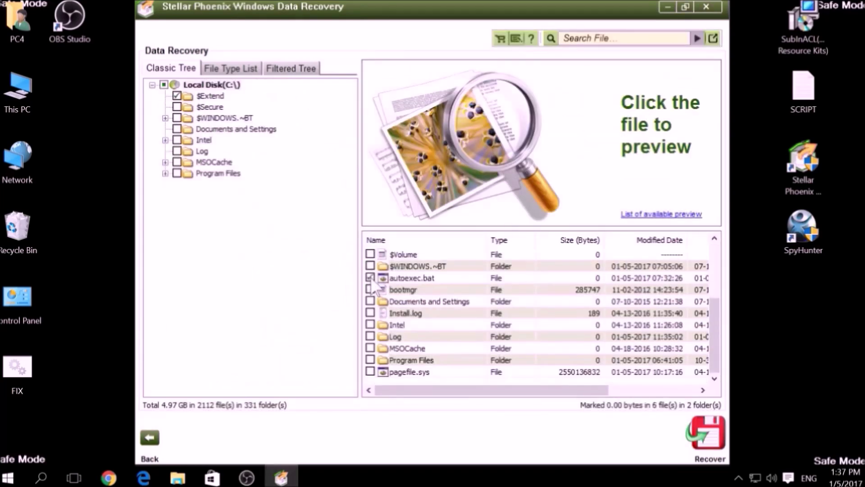
left_click(370, 266)
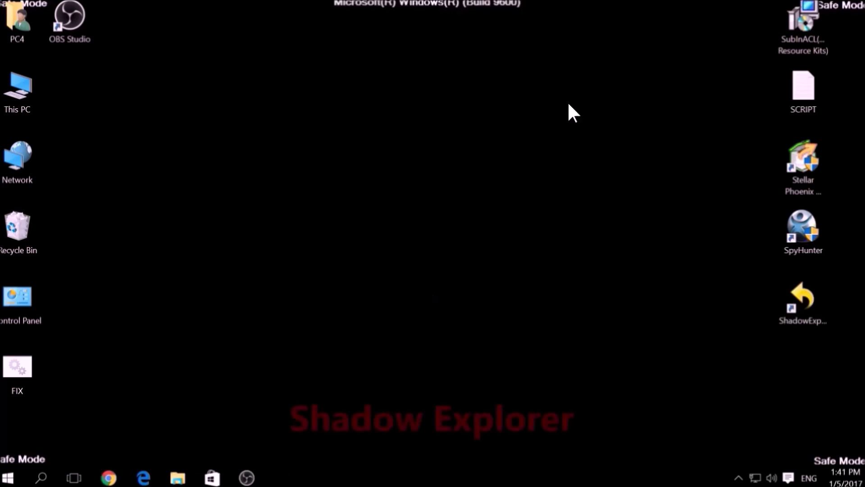
Launch ShadowExplorer from its desktop shortcut and dismiss the new-version notice
left_click(801, 309)
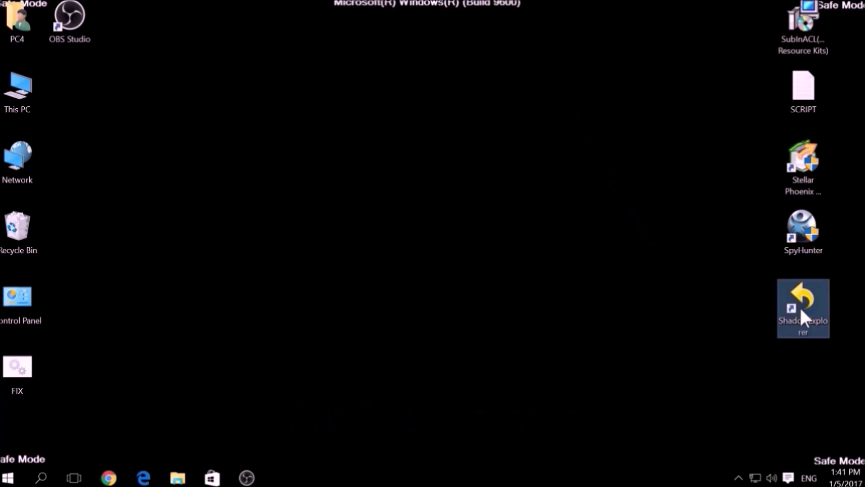
double_click(800, 310)
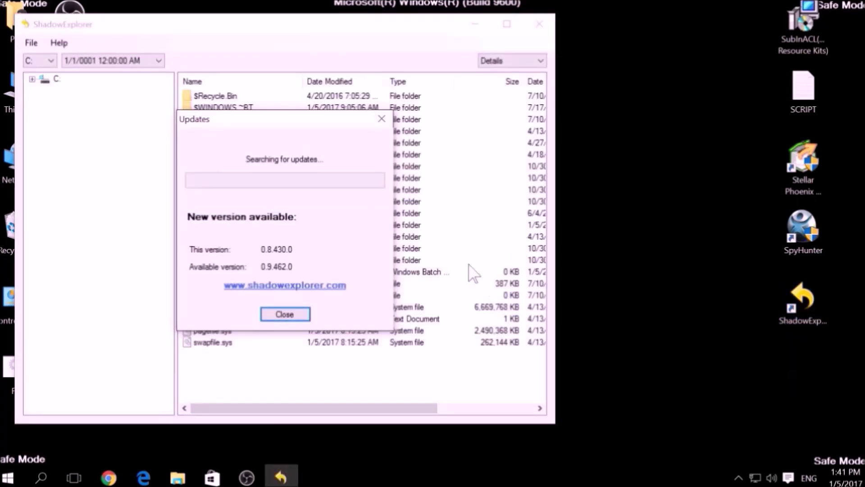
left_click(382, 120)
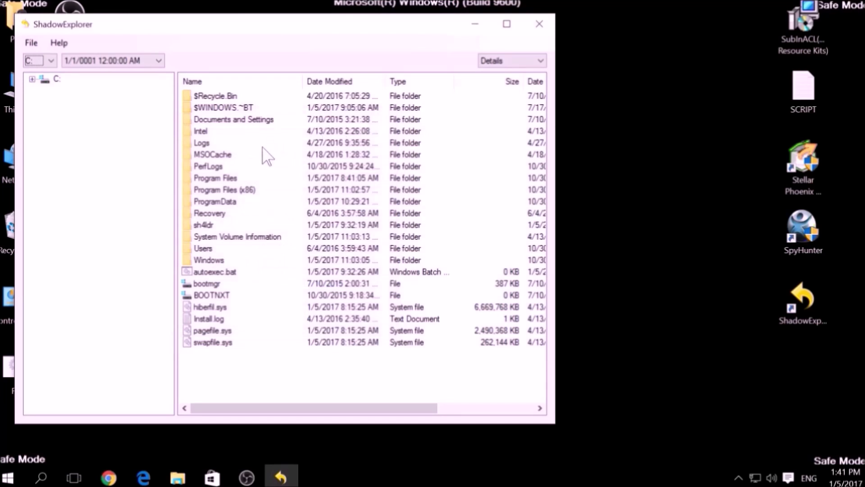
Browse the Intel, MSOCache and System Volume Information folders on drive C:
left_click(201, 131)
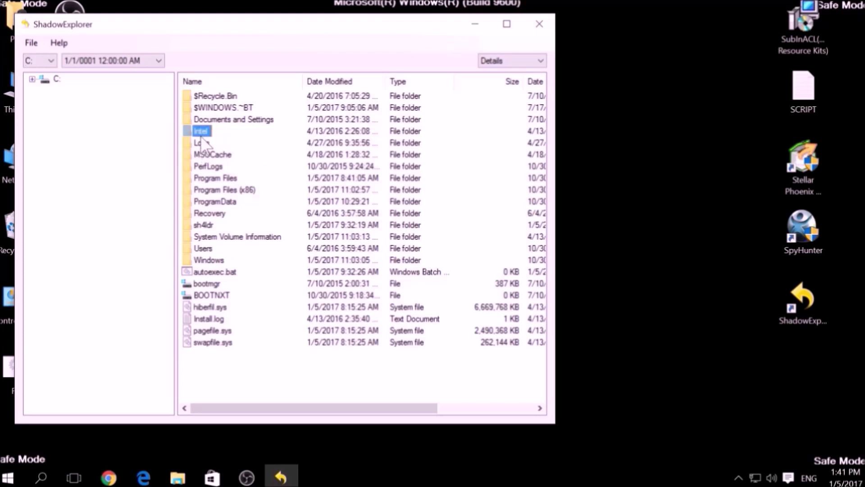
left_click(205, 154)
left_click(208, 238)
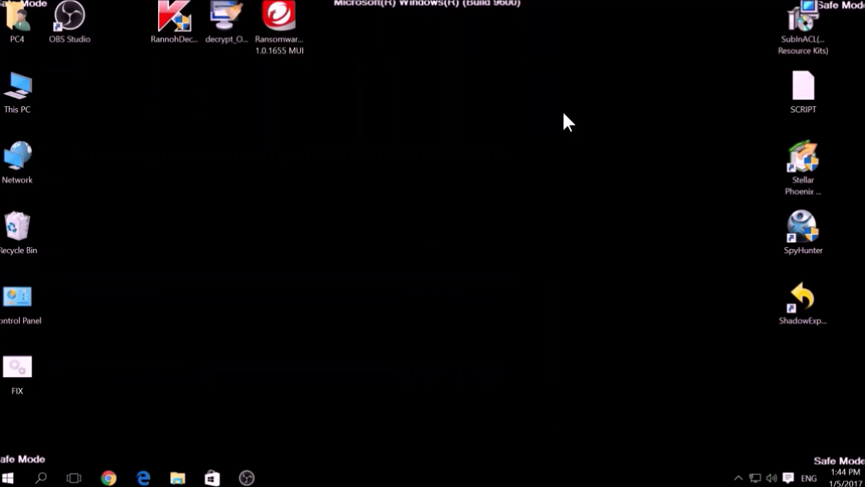
Start Kaspersky RannohDecryptor from the three decryptor shortcuts, then minimize it
left_click_drag(135, 82, 336, 9)
left_click(358, 159)
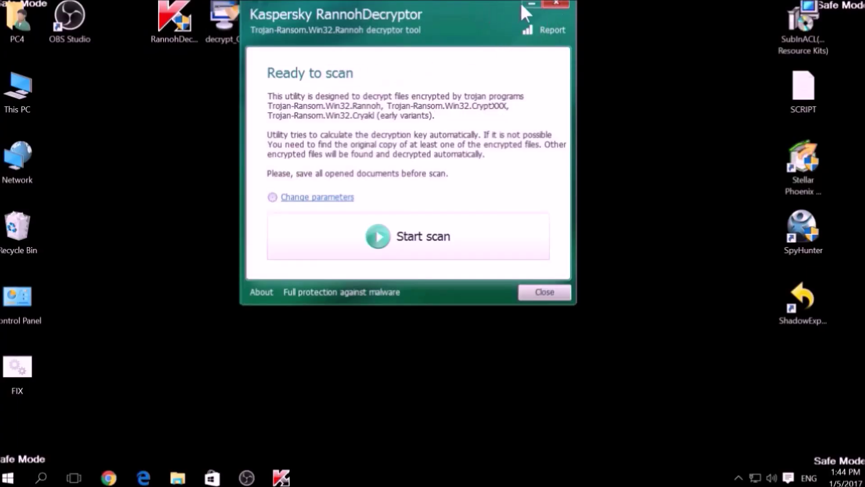
left_click(530, 5)
Run Emsisoft Decrypter with its license accepted and drive C: selected, then start Trend Micro's decryptor
double_click(227, 23)
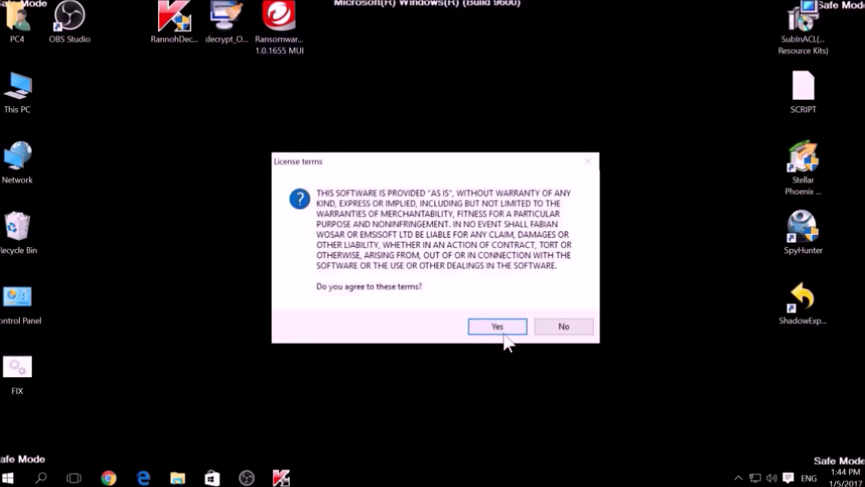
left_click(504, 334)
left_click(261, 188)
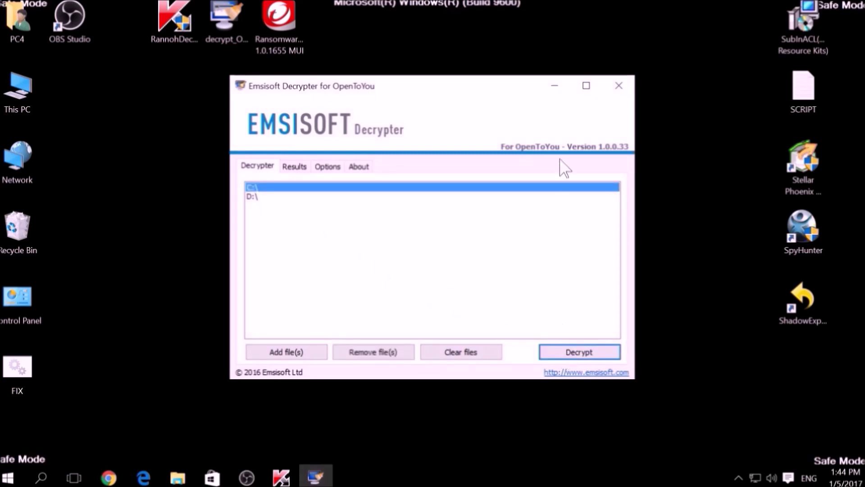
left_click(555, 87)
double_click(271, 36)
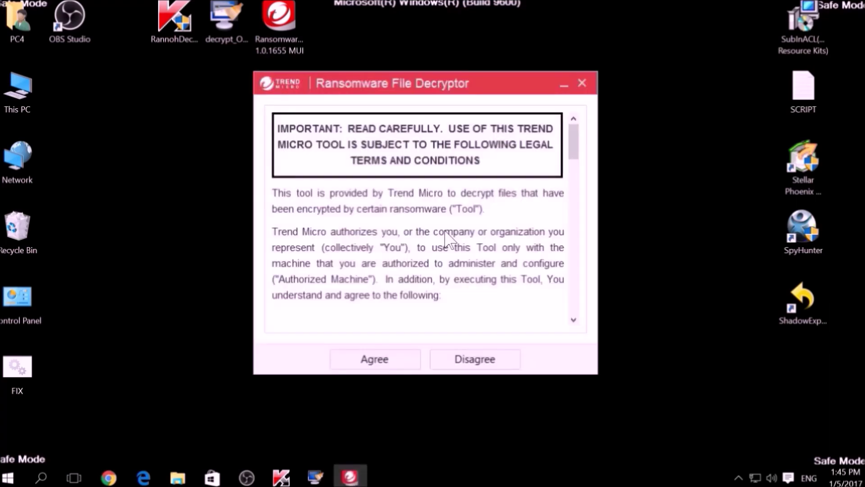
Accept Trend Micro's terms and view the ransomware name list without choosing one
left_click(392, 360)
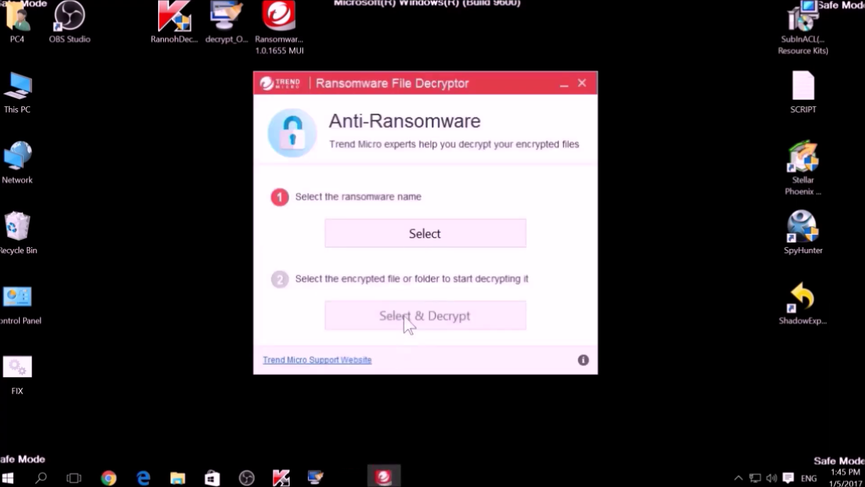
left_click(408, 243)
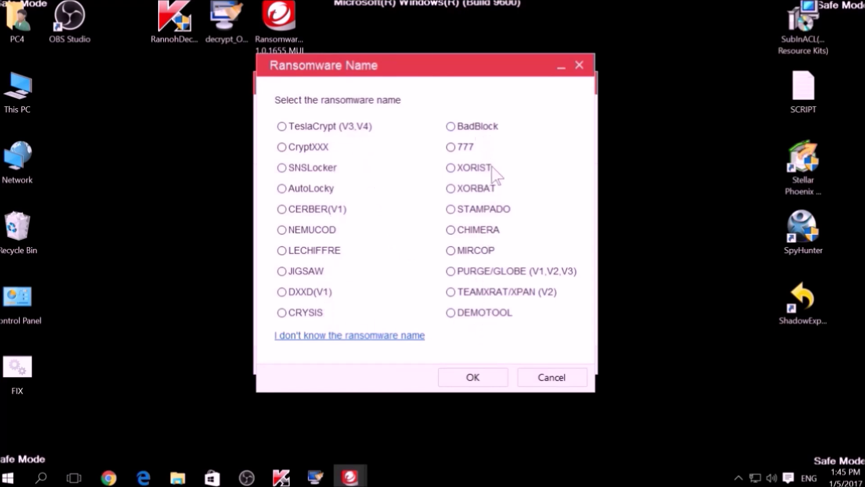
left_click(530, 377)
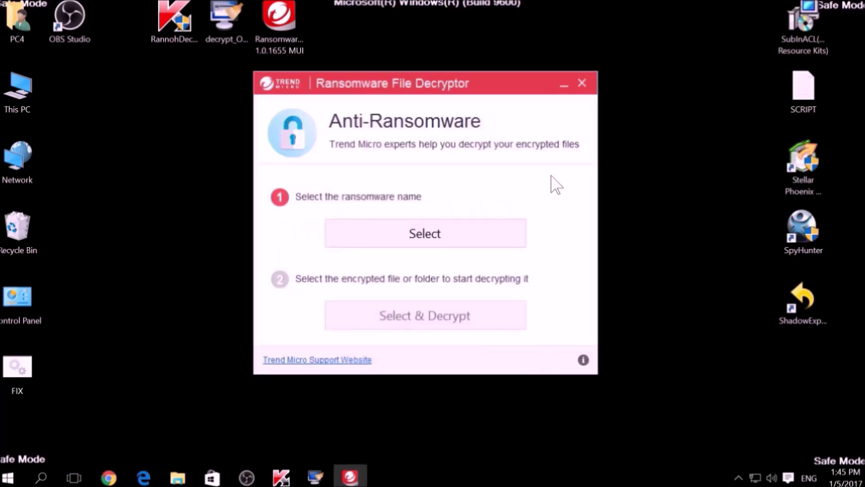